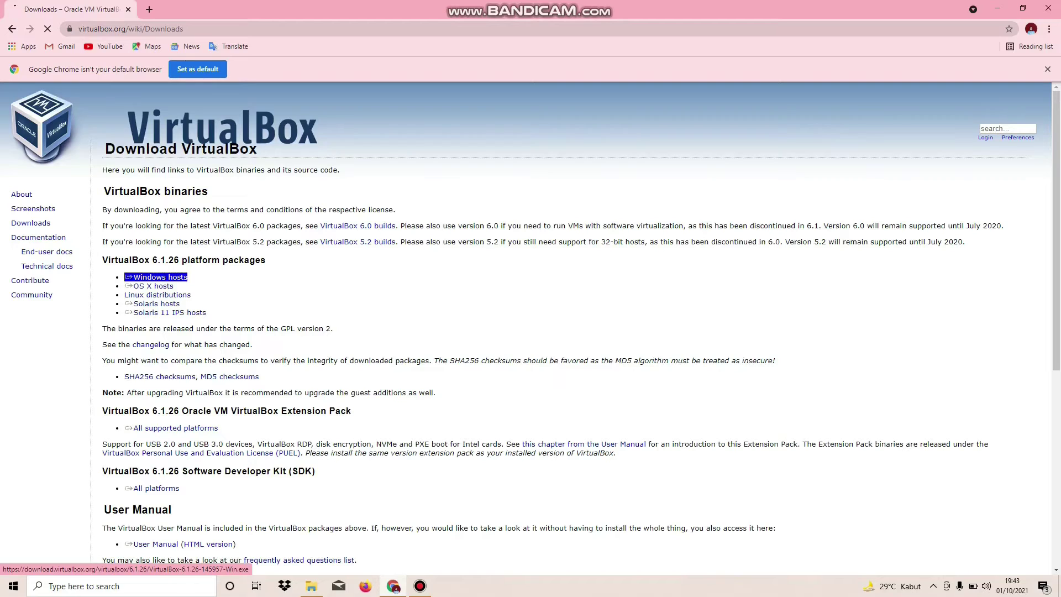
{"action": "key", "text": "Tab"}
{"action": "key", "text": "Tab"}
{"action": "key", "text": "Tab"}
{"action": "key", "text": "Tab"}
{"action": "key", "text": "shift+Tab"}
{"action": "key", "text": "shift+Tab"}
{"action": "key", "text": "shift+Tab"}
{"action": "key", "text": "shift+Tab"}
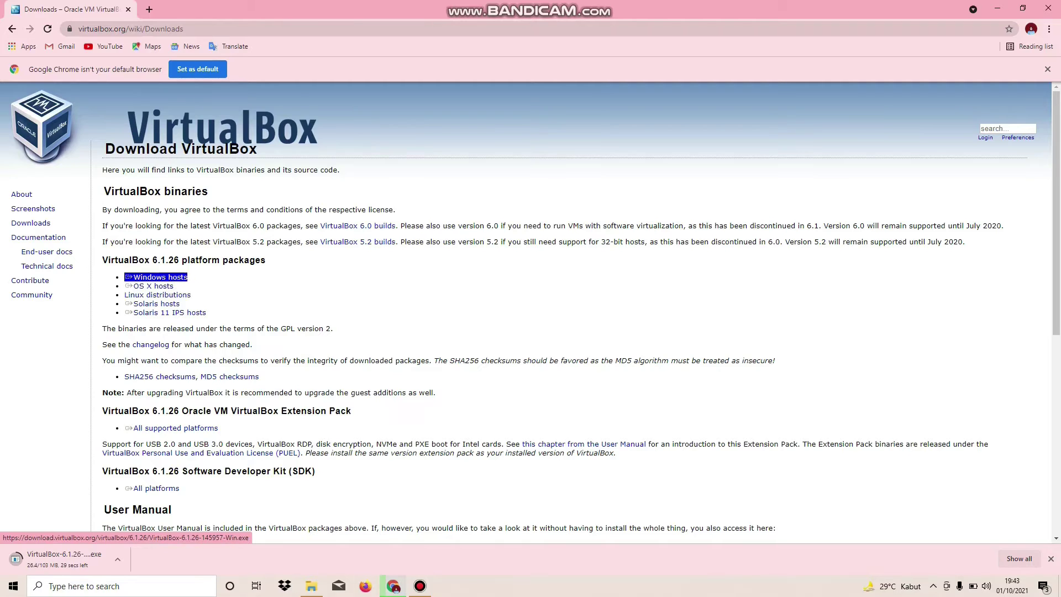
{"action": "key", "text": "Tab"}
{"action": "key", "text": "Tab"}
{"action": "key", "text": "Tab"}
{"action": "key", "text": "Tab"}
{"action": "key", "text": "shift+Tab"}
{"action": "key", "text": "shift+Tab"}
{"action": "key", "text": "shift+Tab"}
{"action": "key", "text": "shift+Tab"}
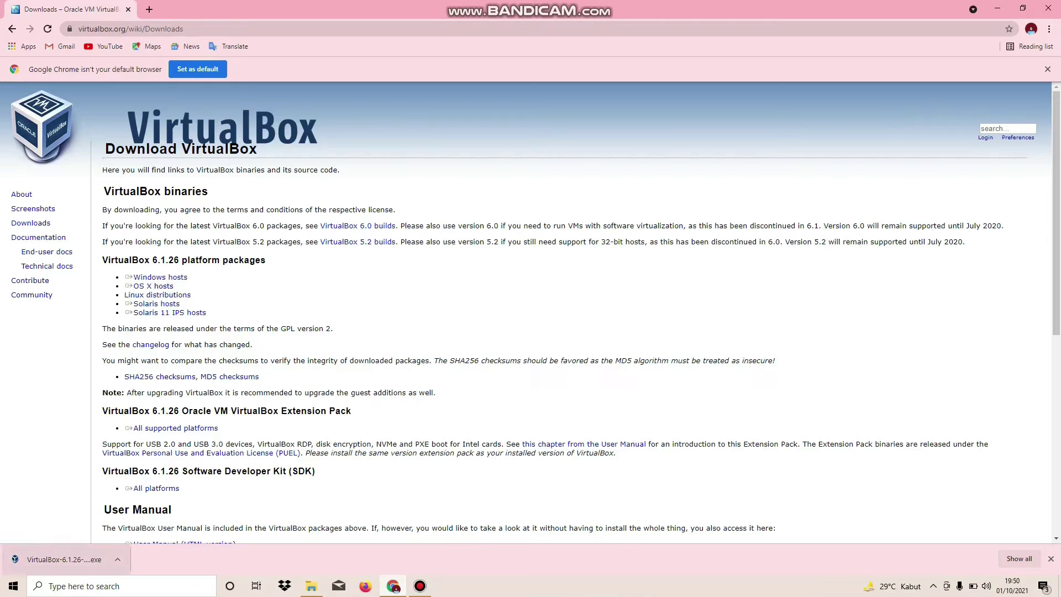
Run the downloaded VirtualBox 6.1.26 installer and keep C:\Program Files\Oracle\VirtualBox\ as the destination folder.
{"action": "left_click", "coordinate": [61, 559]}
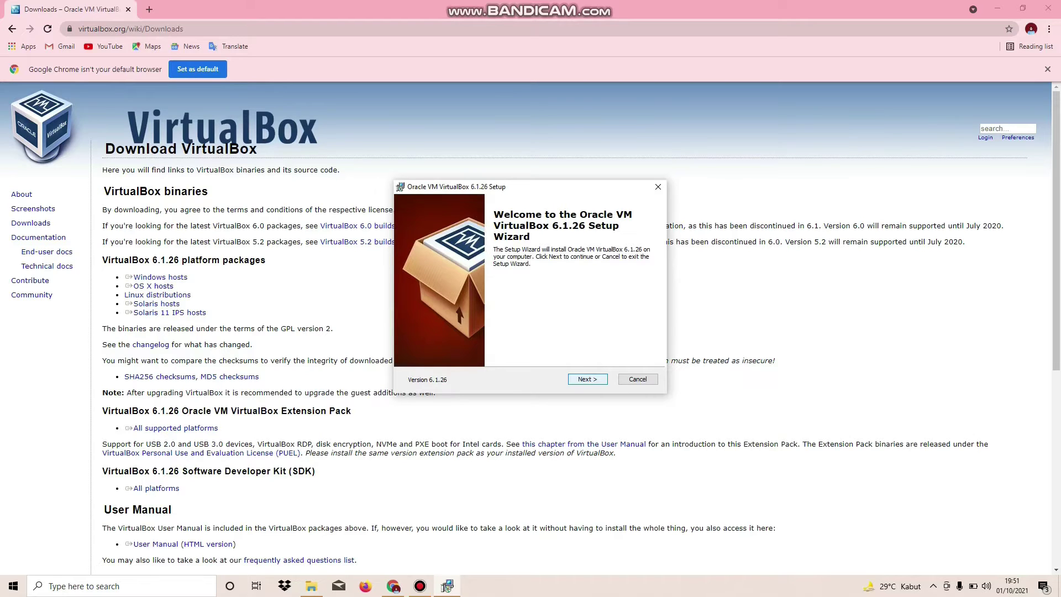
{"action": "key", "text": "Return"}
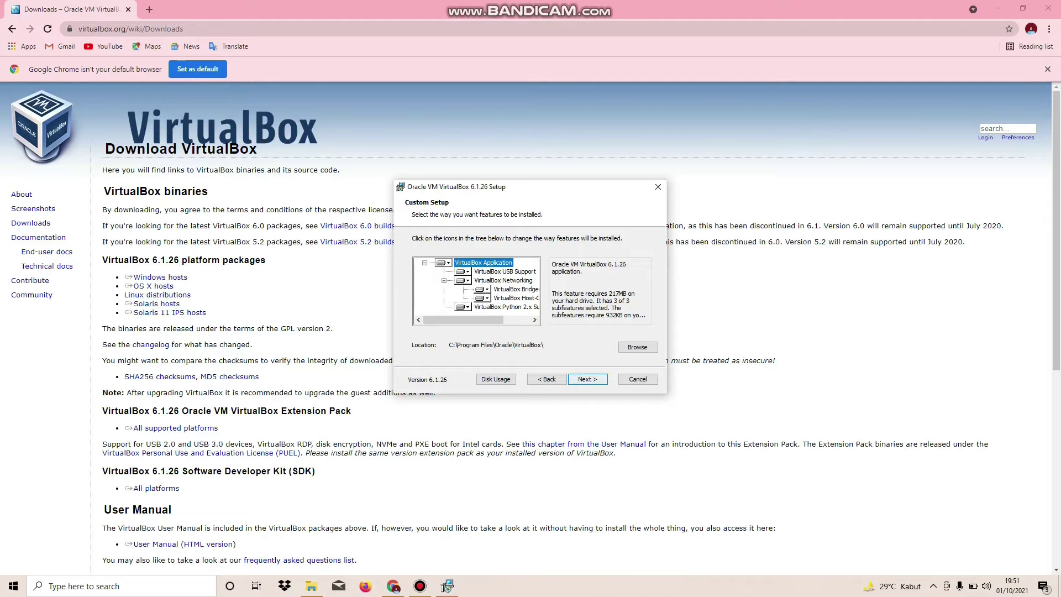
{"action": "left_click", "coordinate": [638, 347]}
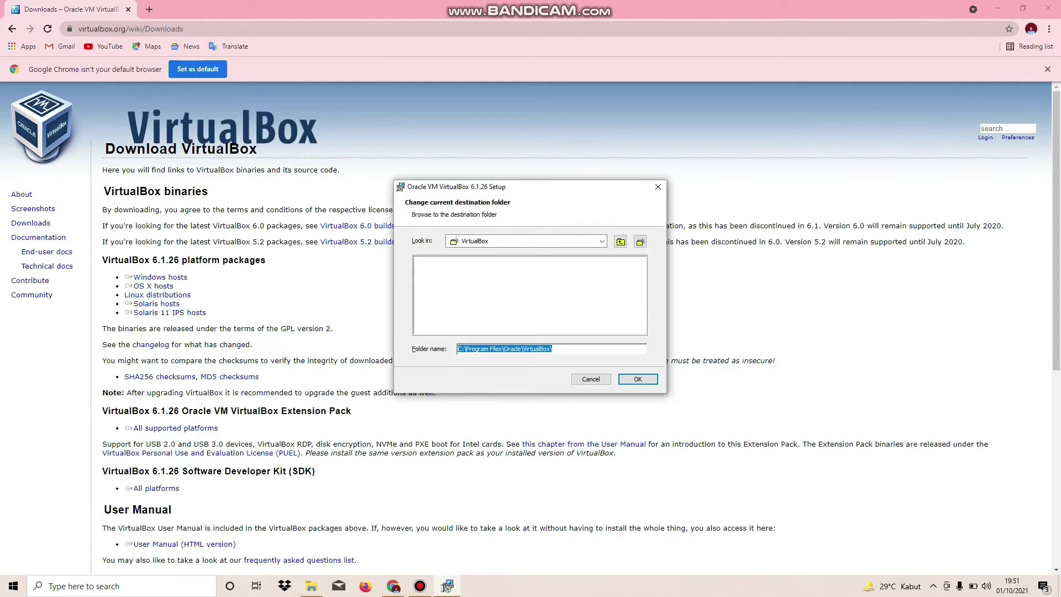
{"action": "left_click", "coordinate": [602, 241]}
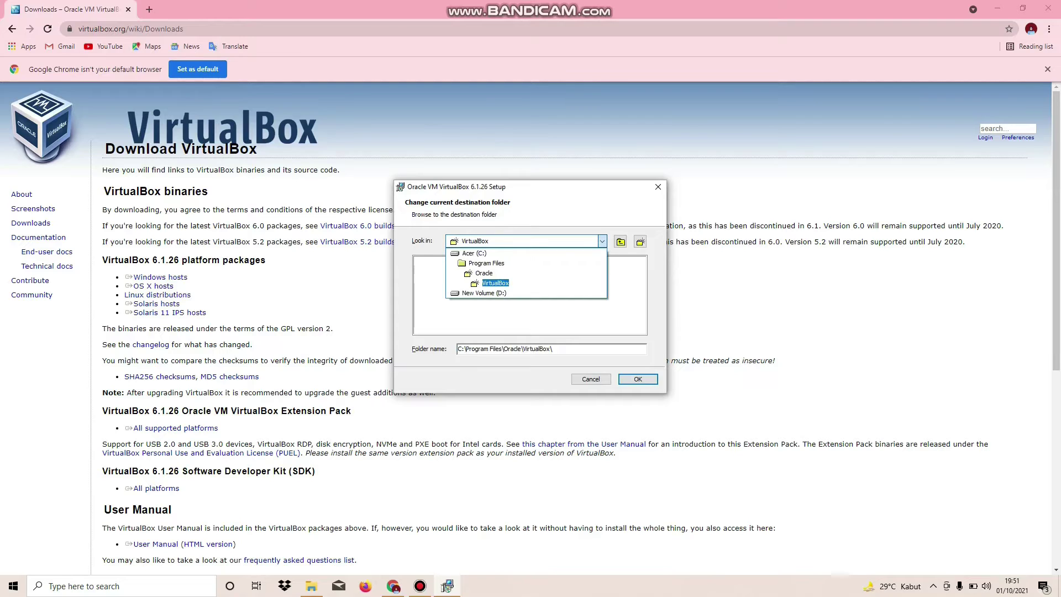
{"action": "left_click", "coordinate": [495, 283]}
{"action": "left_click", "coordinate": [601, 242]}
{"action": "left_click", "coordinate": [602, 241]}
{"action": "left_click", "coordinate": [638, 379]}
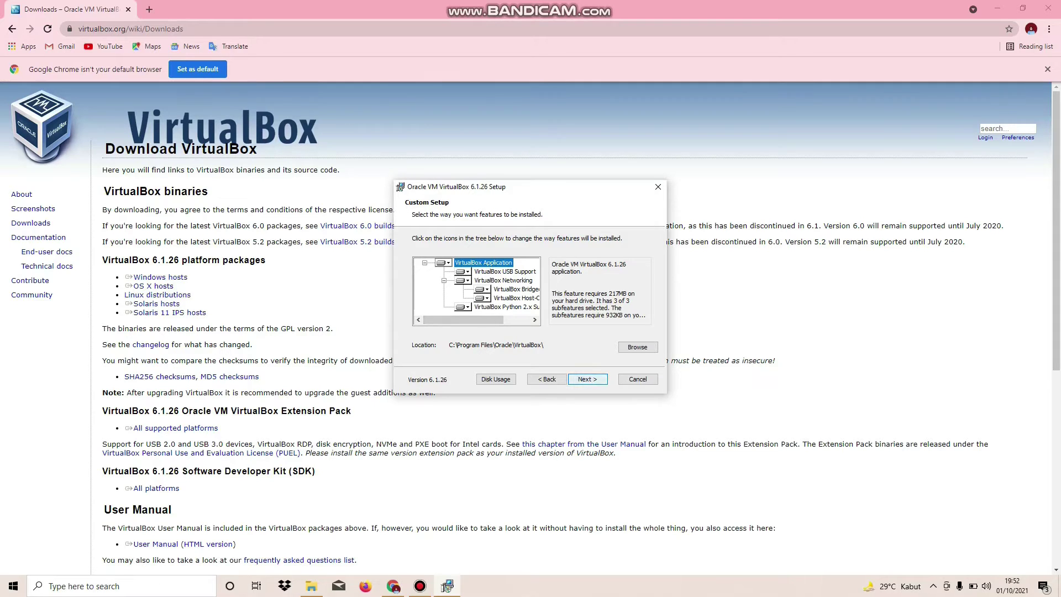
{"action": "key", "text": "Return"}
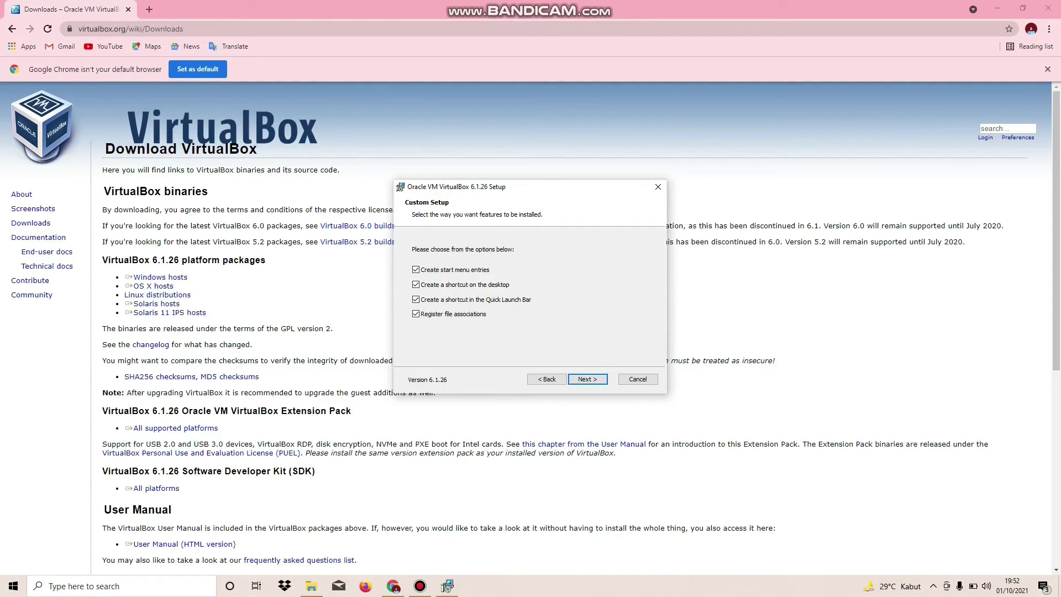
Install VirtualBox with all shortcut and file association options, accept the network interface reset, and start it on finishing.
{"action": "key", "text": "Return"}
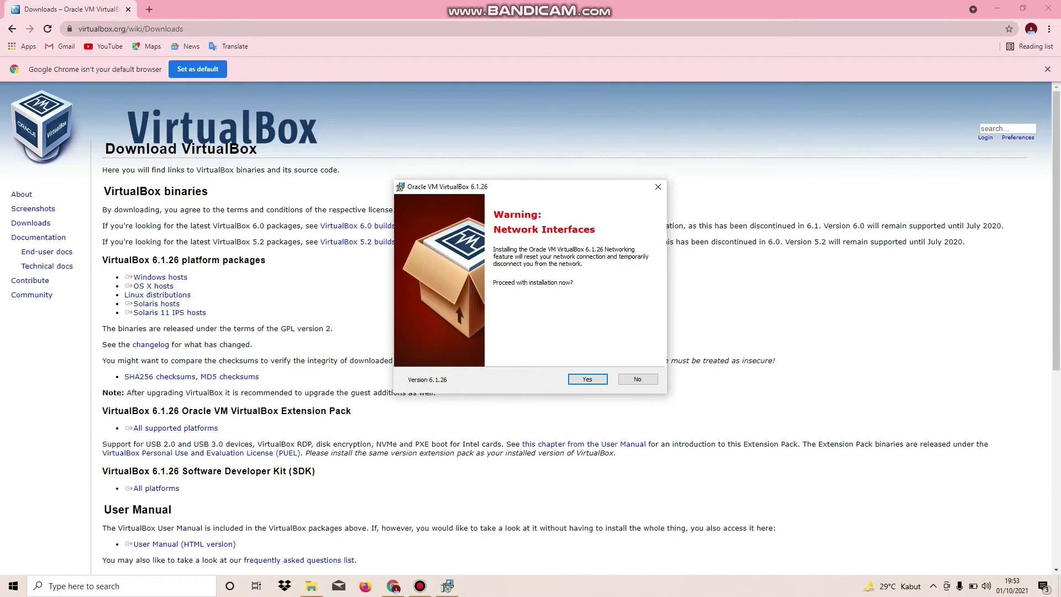
{"action": "key", "text": "Return"}
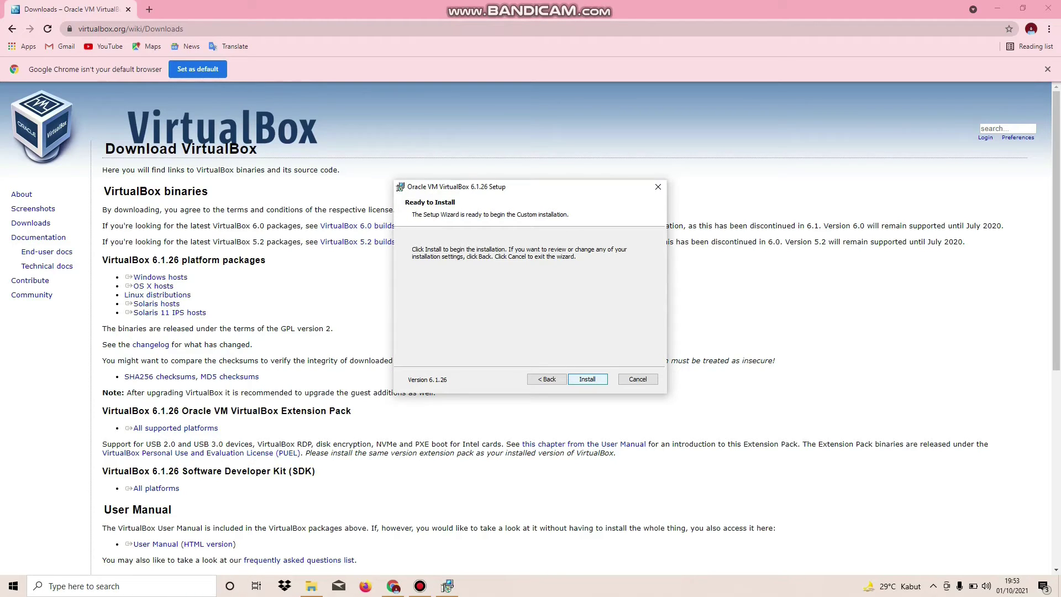
{"action": "key", "text": "Return"}
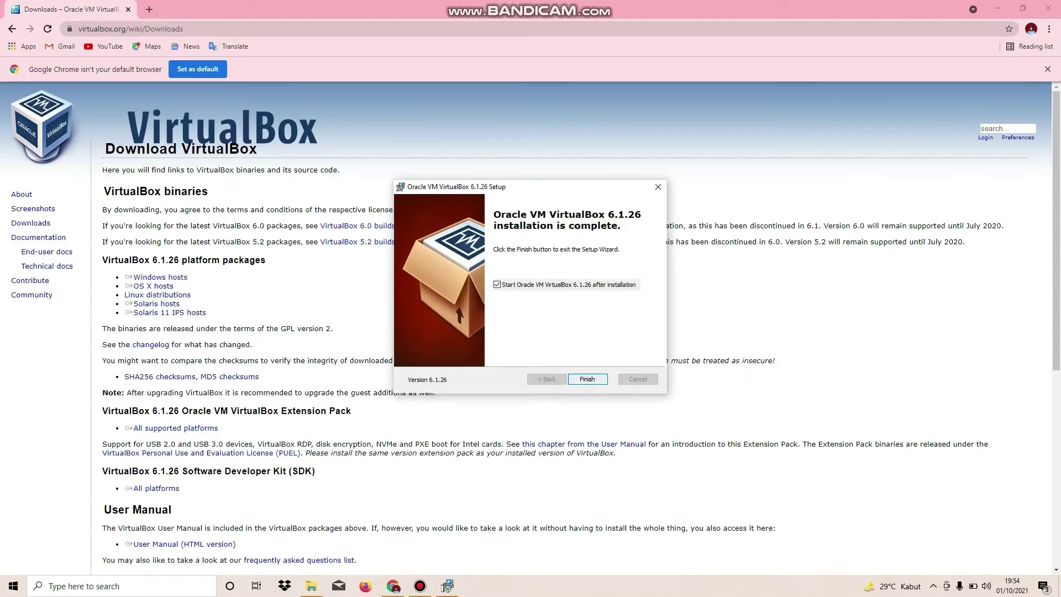
{"action": "left_click", "coordinate": [587, 379]}
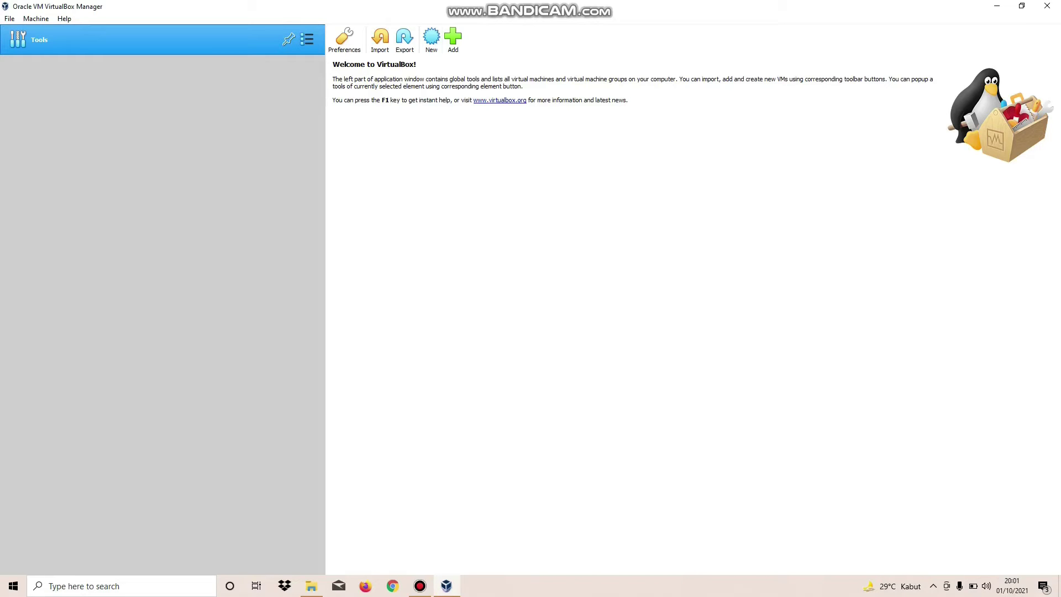
Start a new virtual machine named Windows 10, with C:\Users\User\VirtualBox VMs as its machine folder.
{"action": "left_click", "coordinate": [432, 40]}
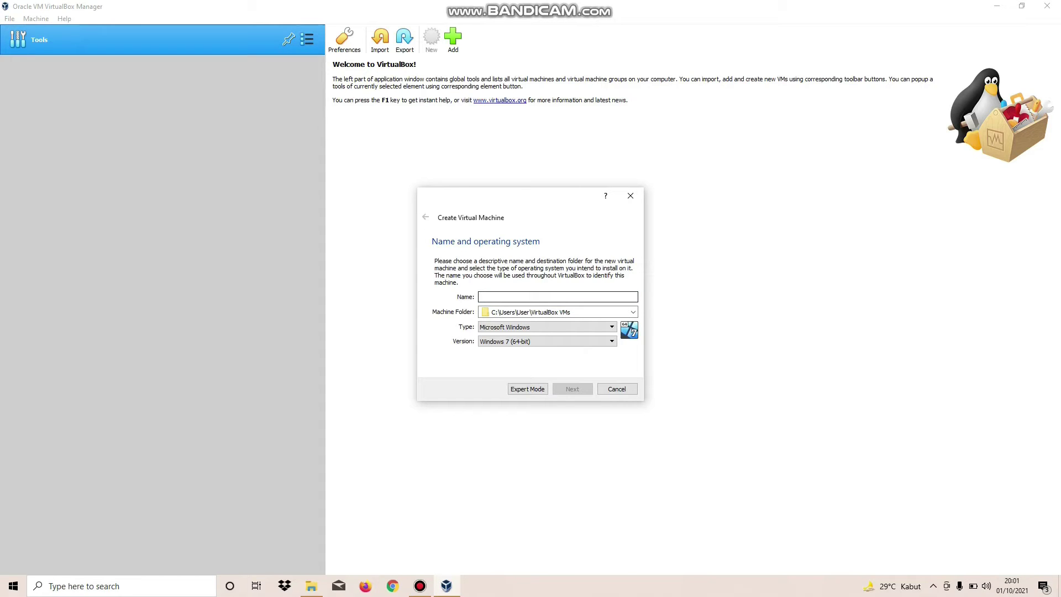
{"action": "type", "text": "Windows 10"}
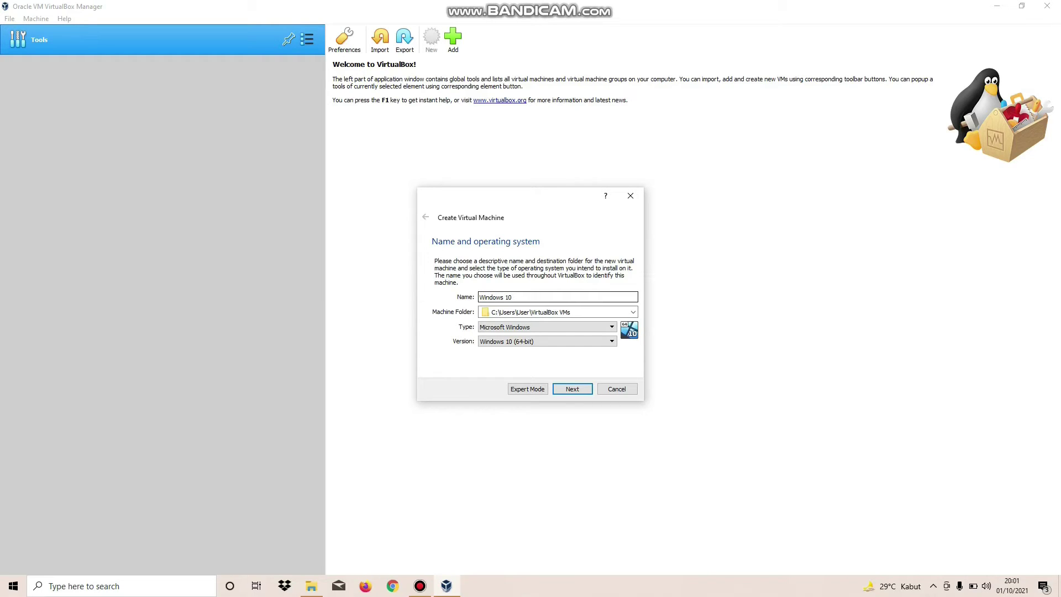
{"action": "left_click", "coordinate": [633, 312]}
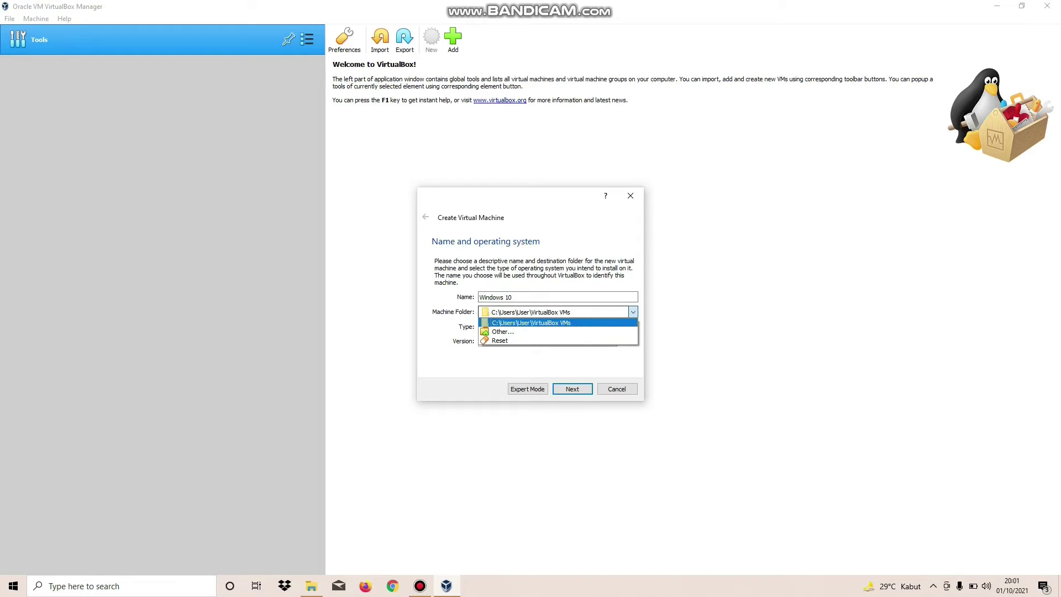
{"action": "left_click", "coordinate": [595, 322]}
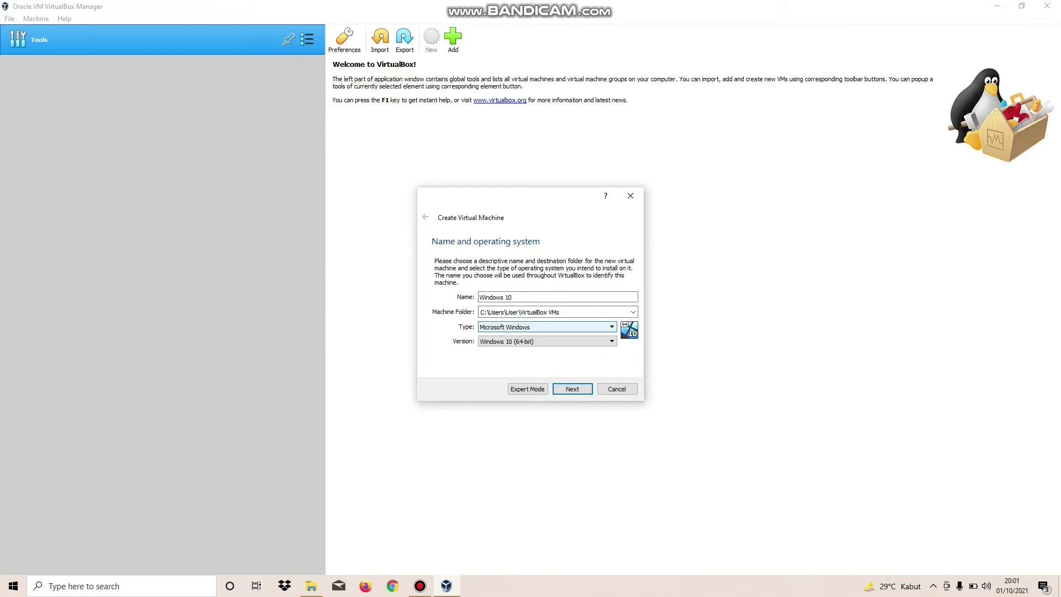
Set the new machine's type to Microsoft Windows and its version to Windows 10 (64-bit).
{"action": "left_click", "coordinate": [547, 326]}
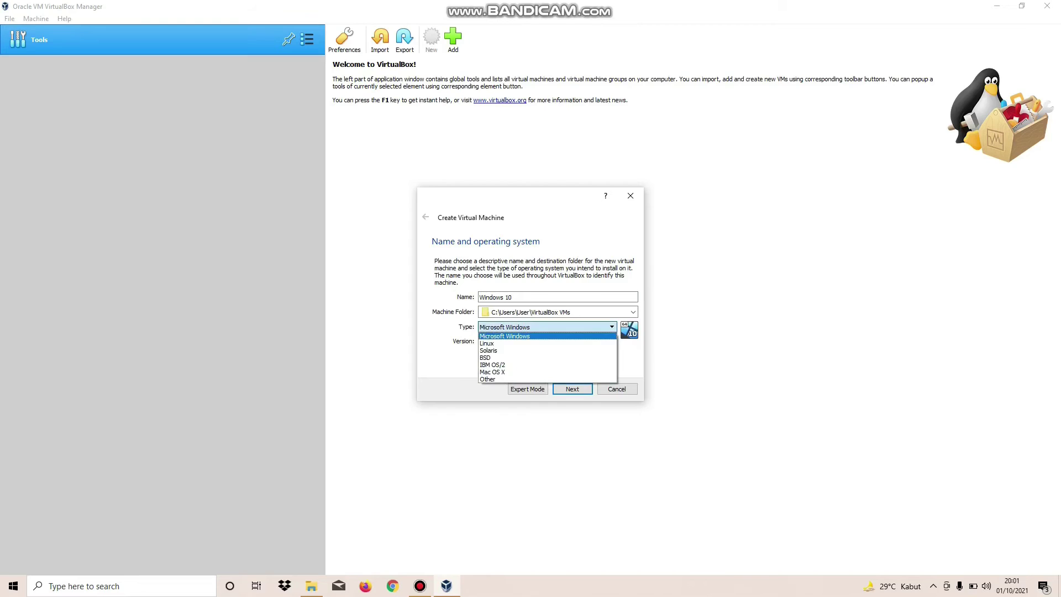
{"action": "left_click", "coordinate": [547, 336]}
{"action": "left_click", "coordinate": [547, 342]}
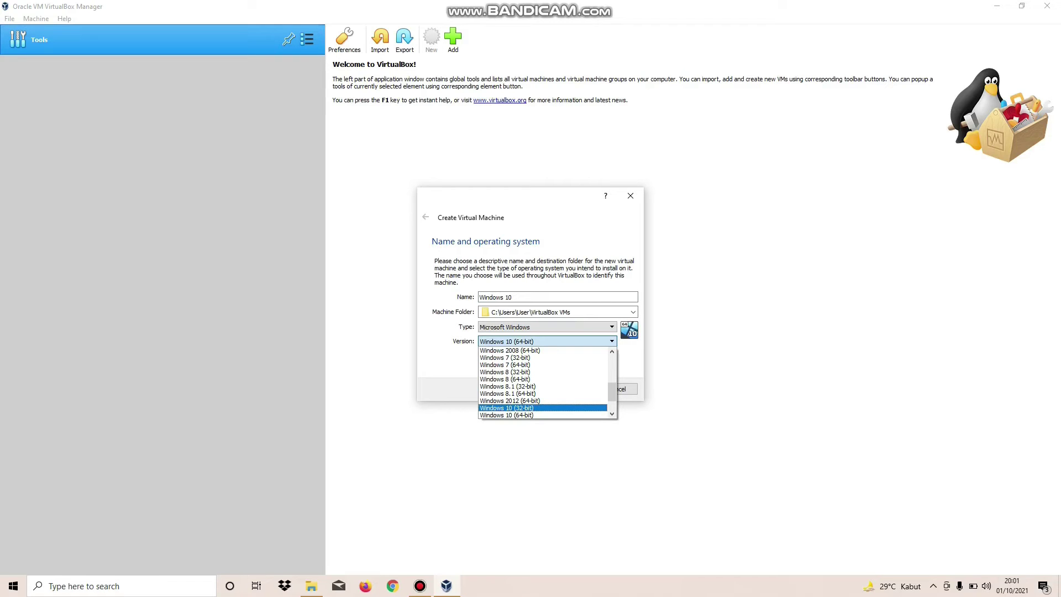
{"action": "left_click", "coordinate": [506, 415]}
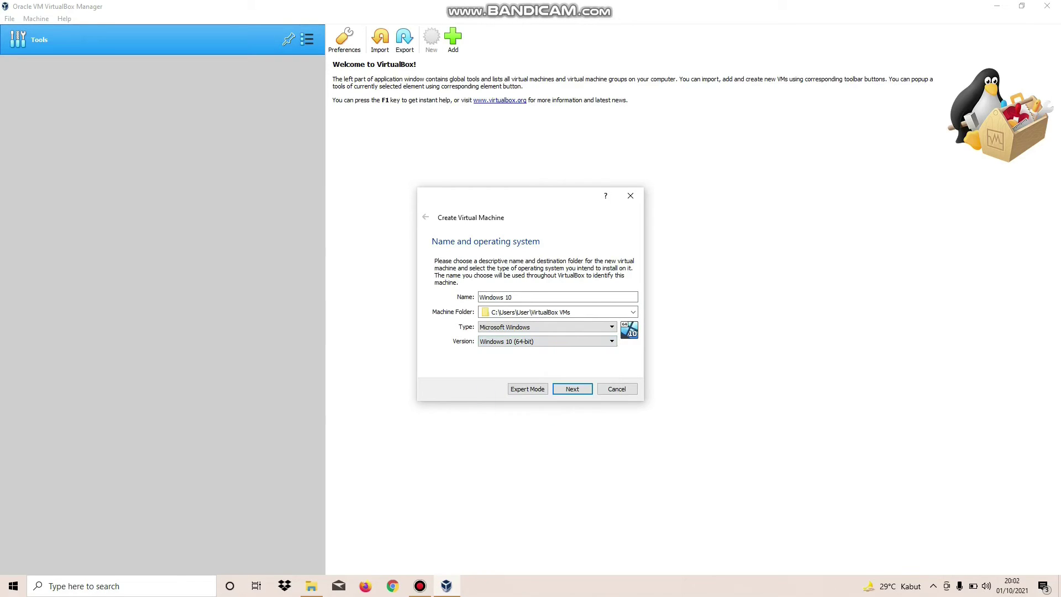
{"action": "key", "text": "Return"}
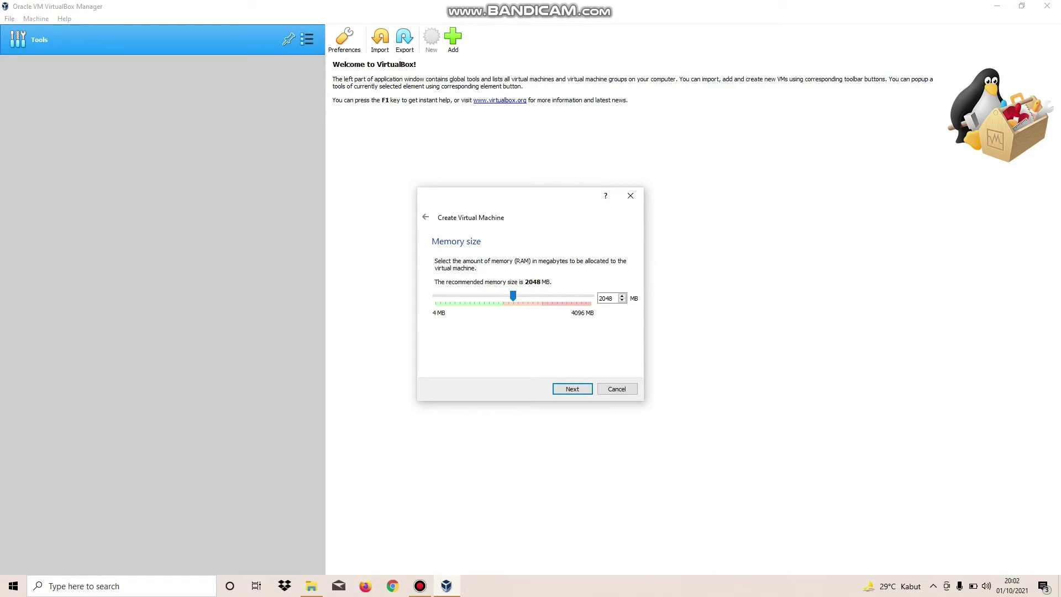
Allocate 2048 MB of memory and create a dynamically allocated VDI hard disk of about 10 GB for the machine.
{"action": "mouse_move", "coordinate": [513, 296]}
{"action": "left_mouse_down"}
{"action": "mouse_move", "coordinate": [562, 297]}
{"action": "mouse_move", "coordinate": [474, 297]}
{"action": "mouse_move", "coordinate": [505, 297]}
{"action": "left_mouse_up"}
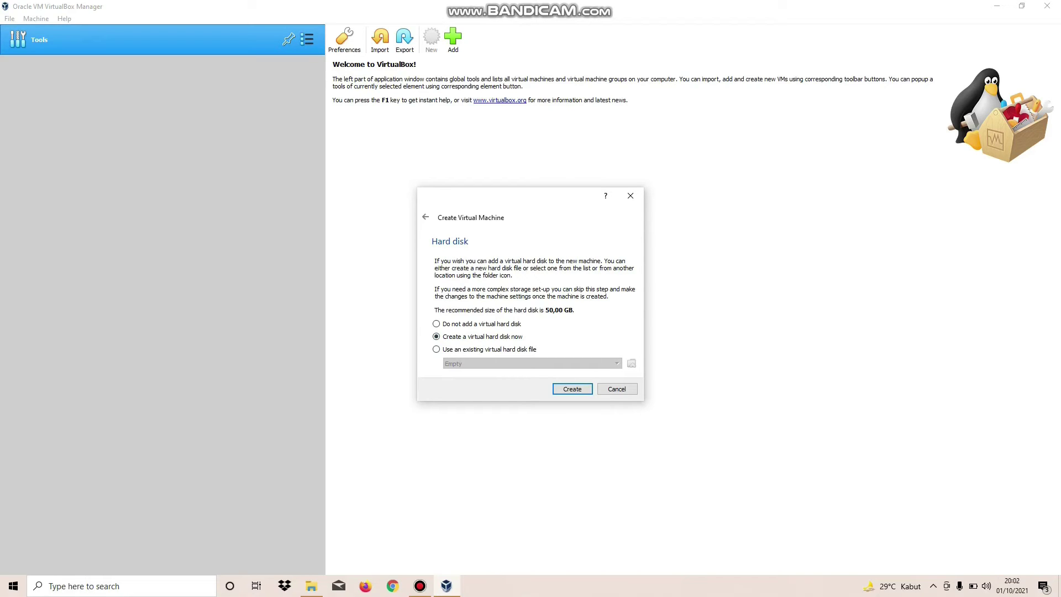
{"action": "key", "text": "Return"}
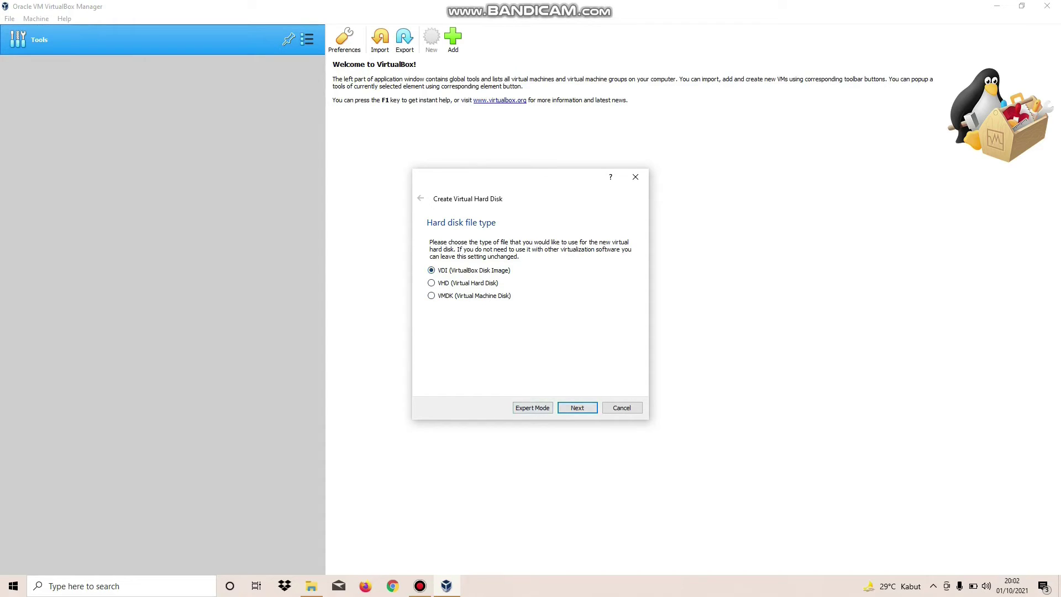
{"action": "key", "text": "Return"}
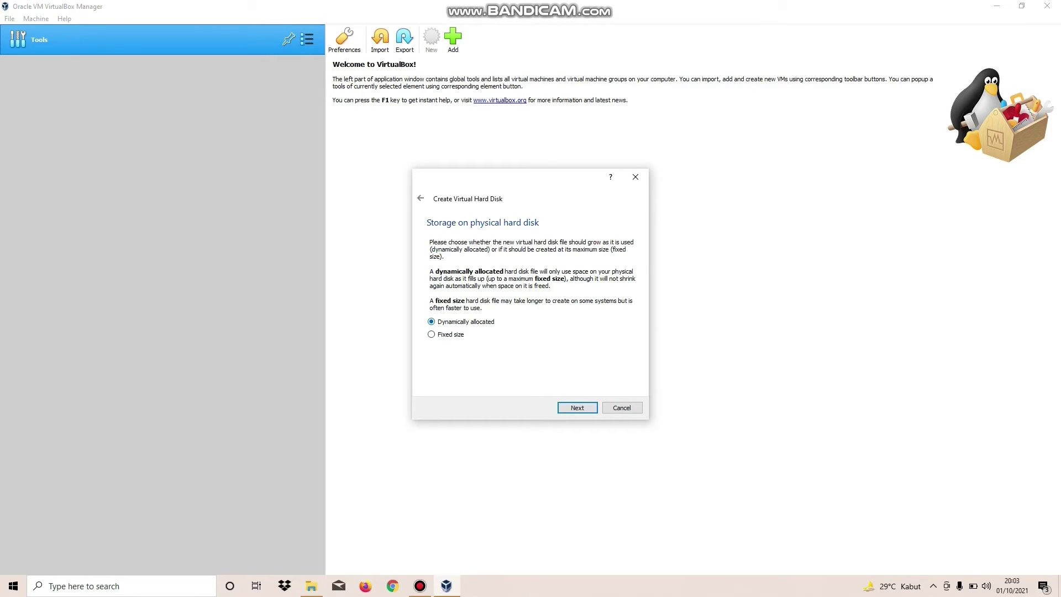
{"action": "left_click", "coordinate": [578, 407]}
{"action": "mouse_move", "coordinate": [541, 301]}
{"action": "left_mouse_down"}
{"action": "mouse_move", "coordinate": [583, 301]}
{"action": "mouse_move", "coordinate": [522, 301]}
{"action": "left_mouse_up"}
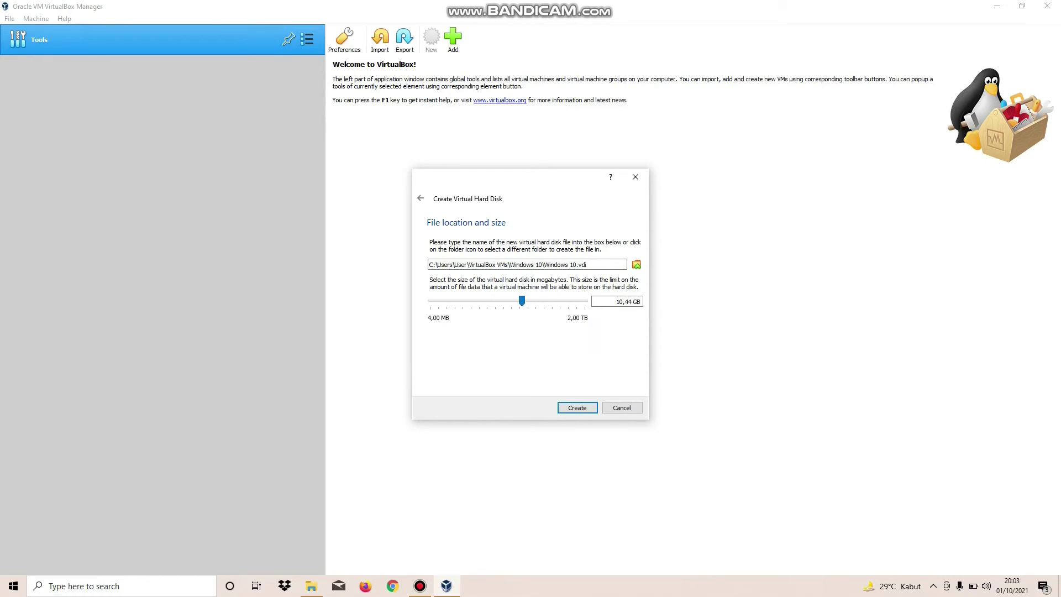
{"action": "left_click", "coordinate": [577, 408]}
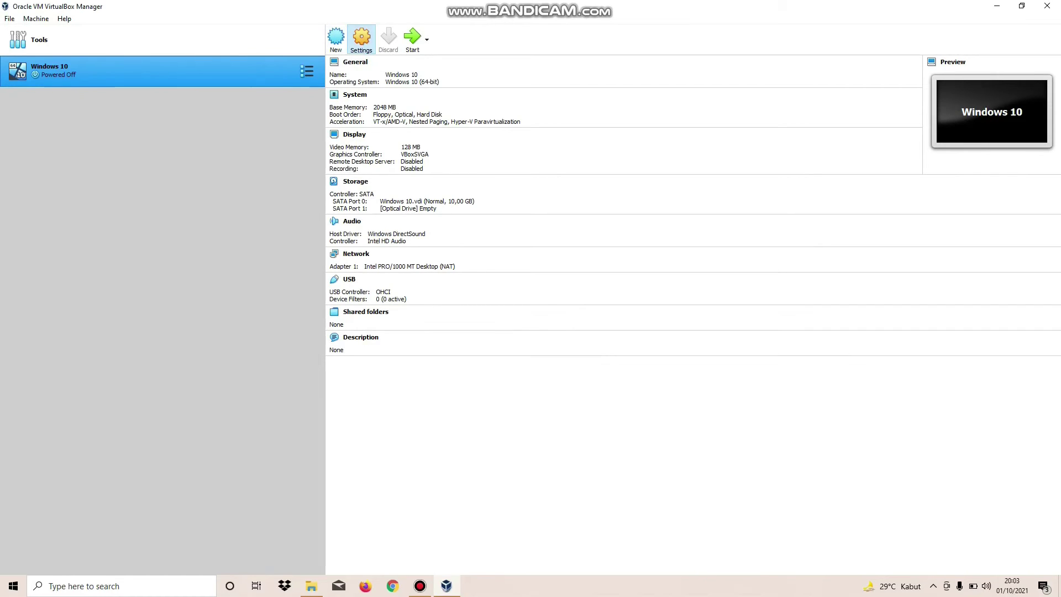
In the Windows 10 machine's settings, exclude Floppy from the boot order and enable PAE/NX for the processor.
{"action": "left_click", "coordinate": [361, 37]}
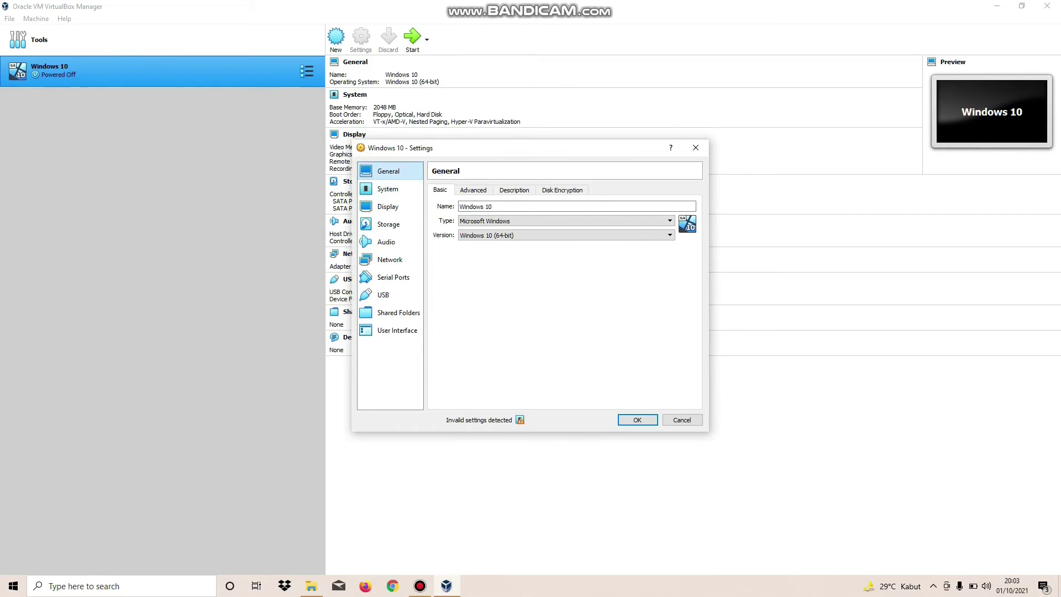
{"action": "left_click", "coordinate": [473, 190]}
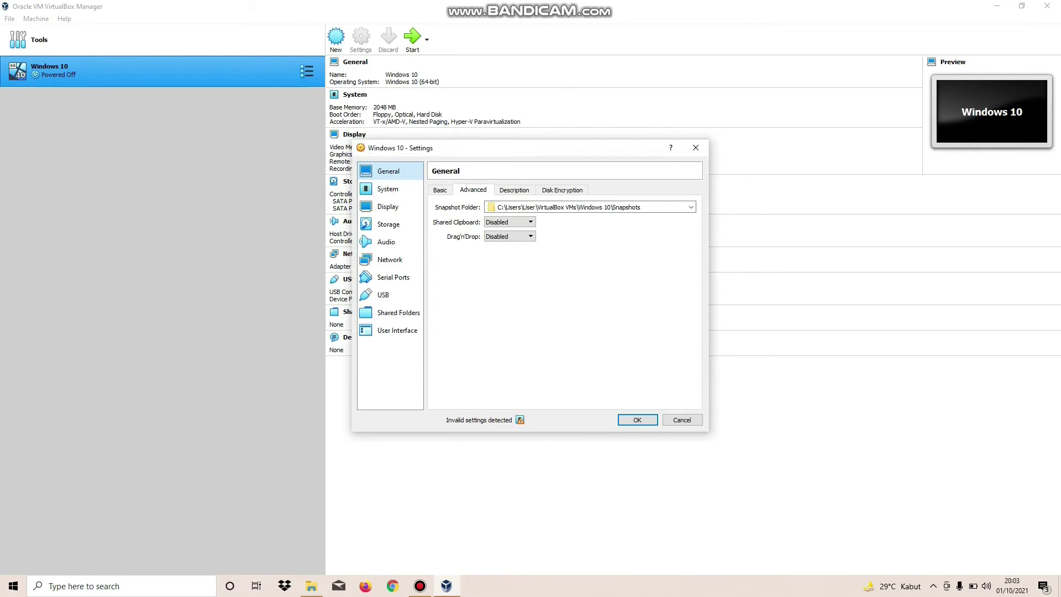
{"action": "left_click", "coordinate": [562, 191]}
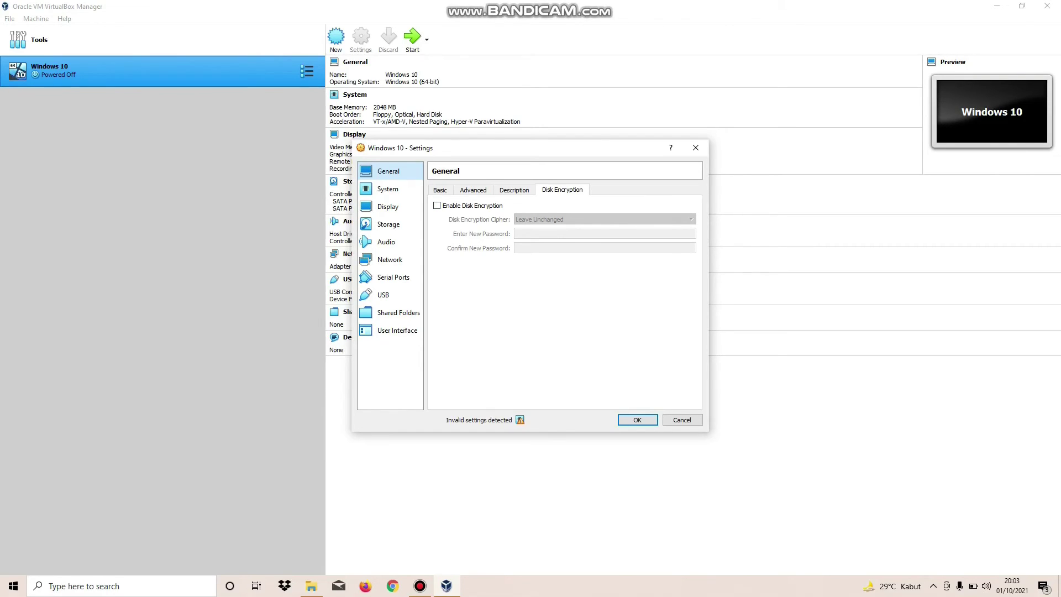
{"action": "left_click", "coordinate": [390, 189]}
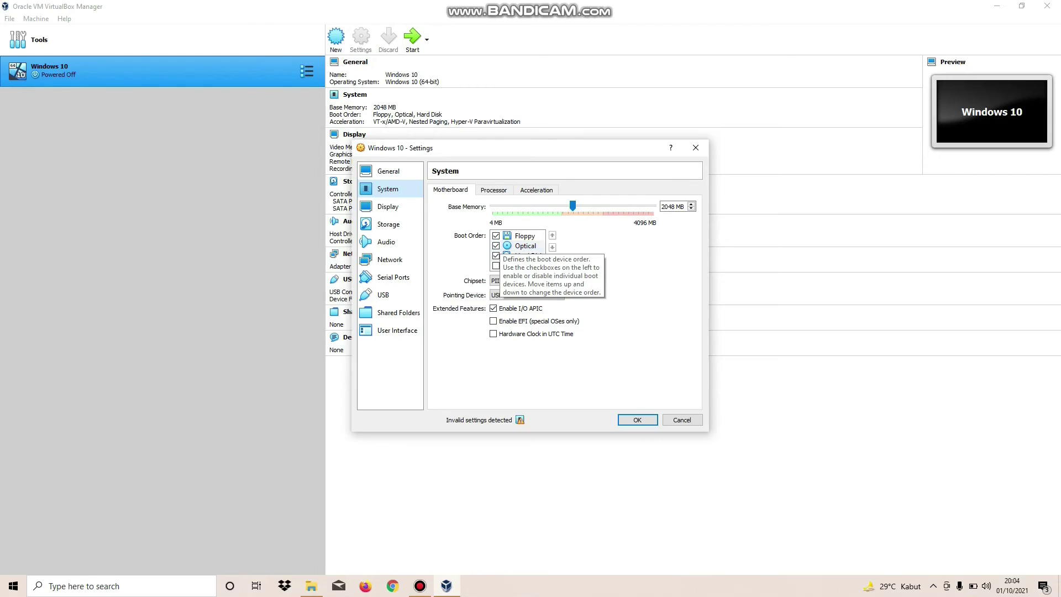
{"action": "left_click", "coordinate": [495, 236]}
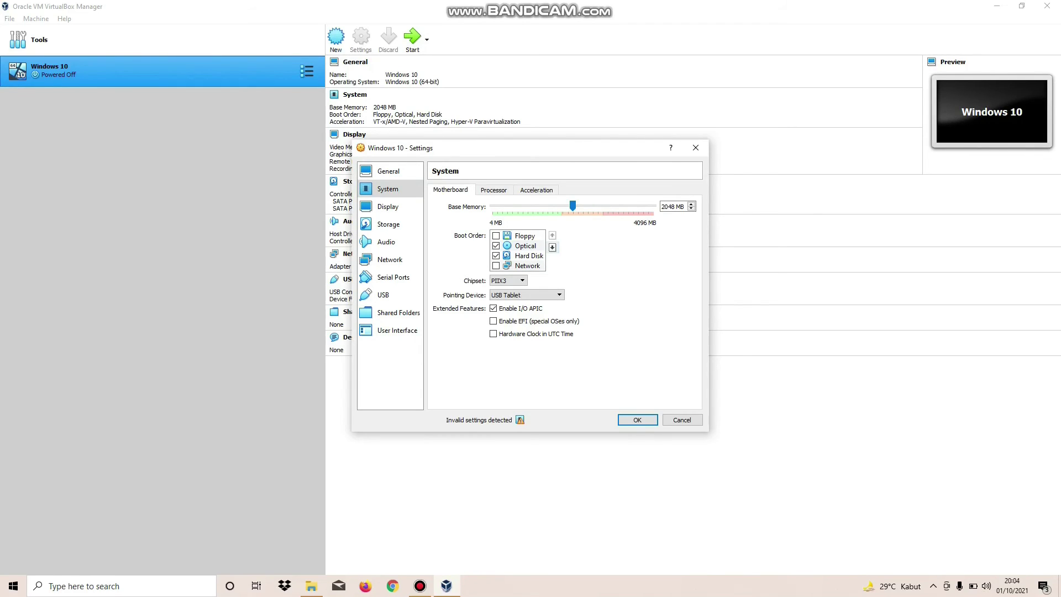
{"action": "left_click", "coordinate": [494, 190]}
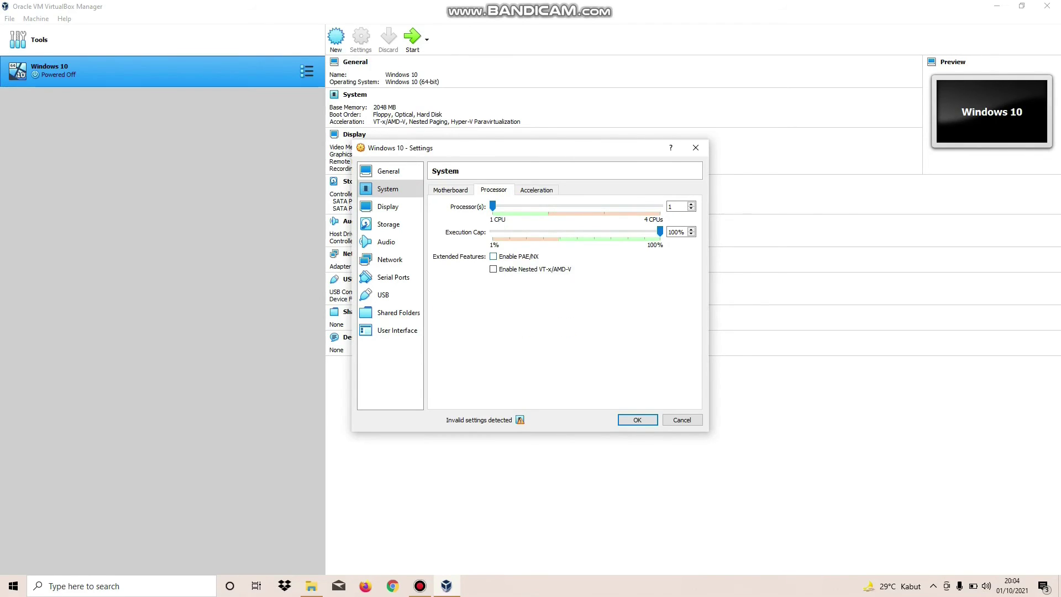
{"action": "left_click", "coordinate": [494, 256]}
Attach the Windows 10 disc image file to the machine's empty SATA optical drive and save the settings.
{"action": "left_click", "coordinate": [388, 207]}
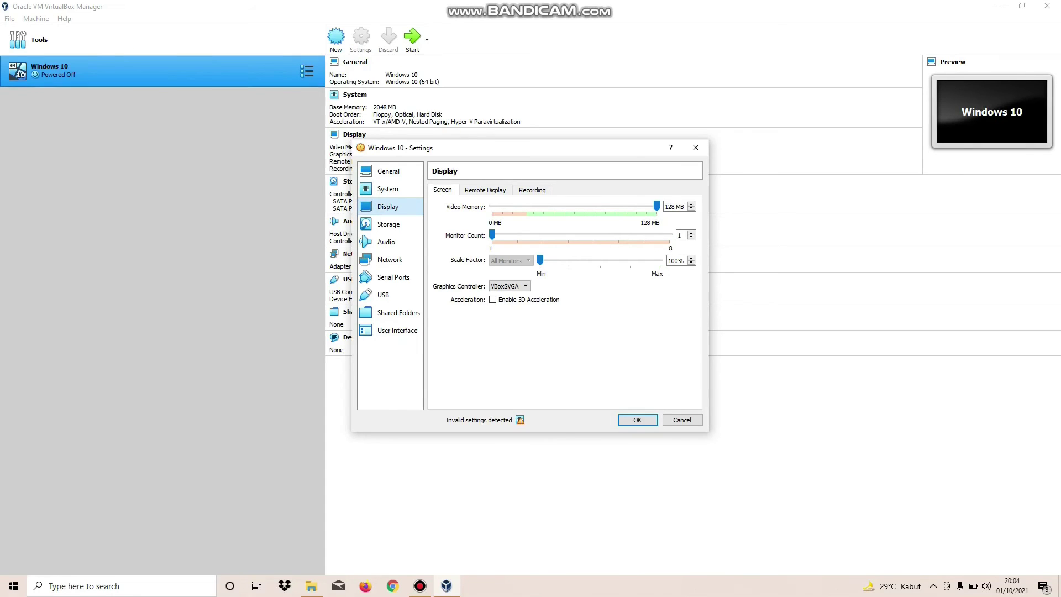
{"action": "left_click", "coordinate": [388, 225]}
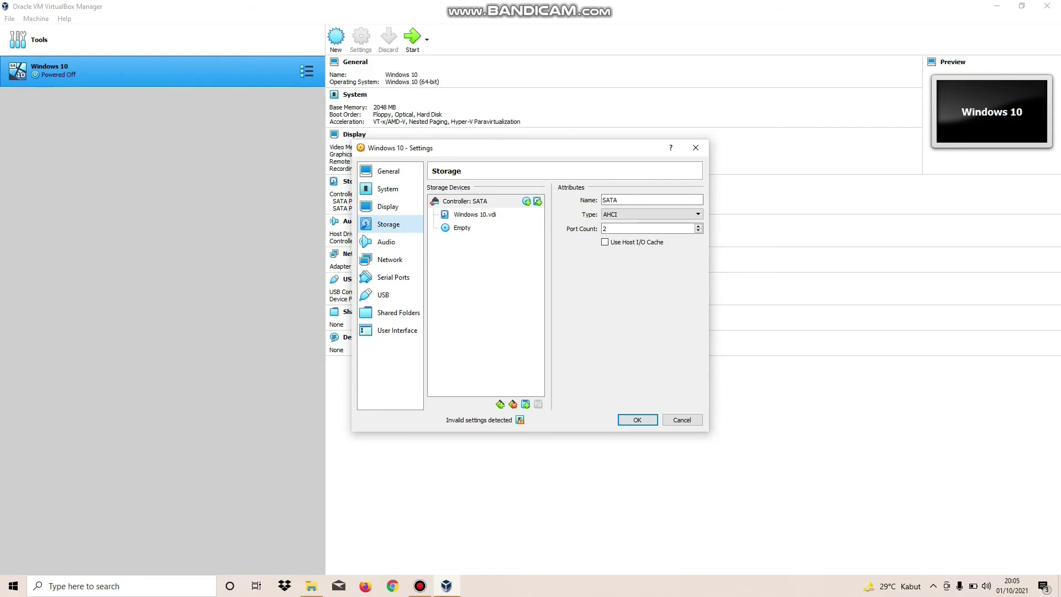
{"action": "left_click", "coordinate": [463, 227]}
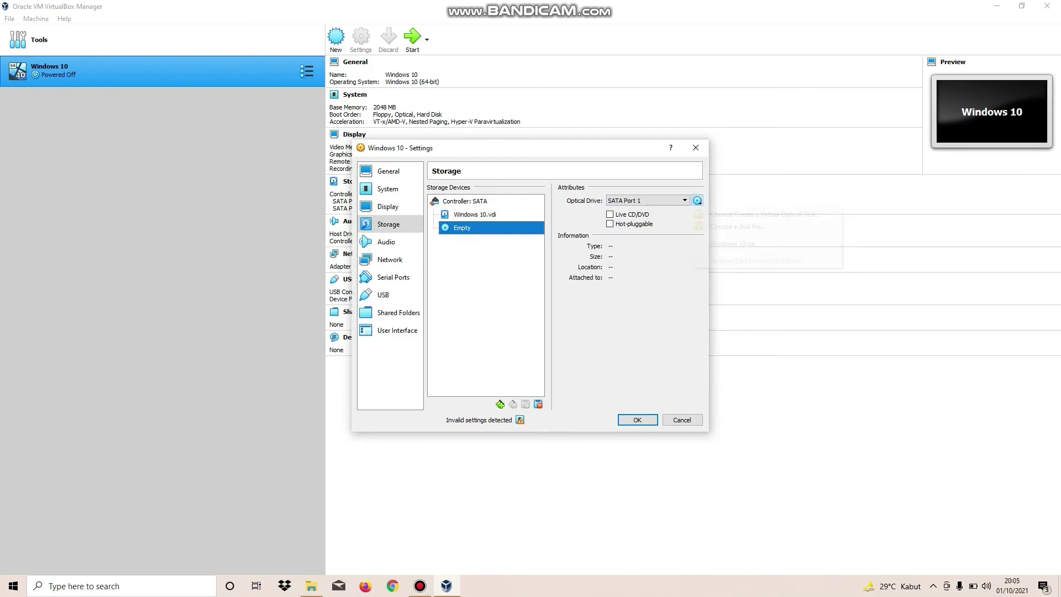
{"action": "left_click", "coordinate": [697, 200]}
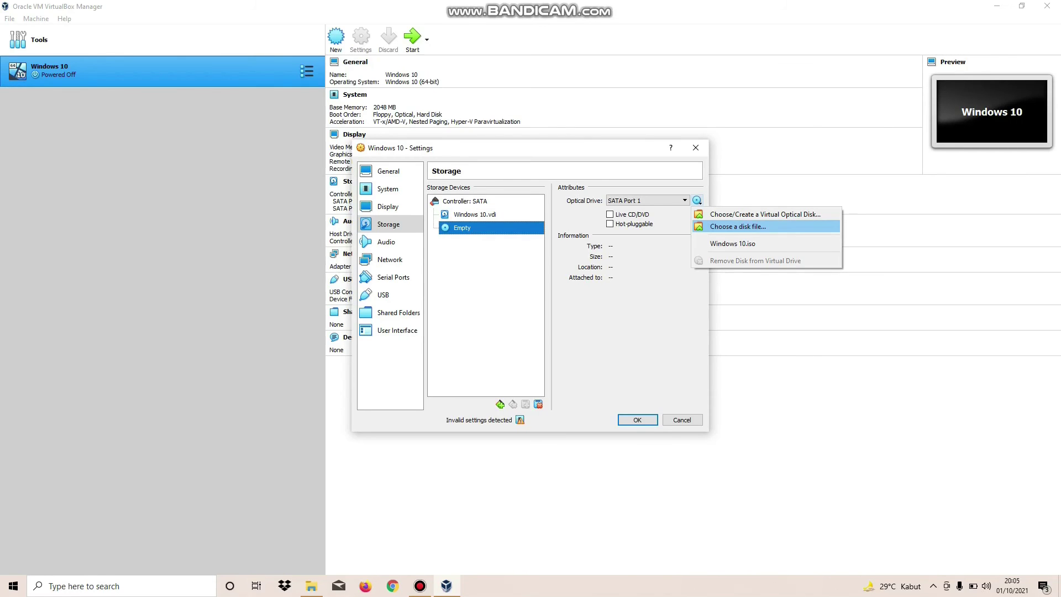
{"action": "left_click", "coordinate": [738, 226]}
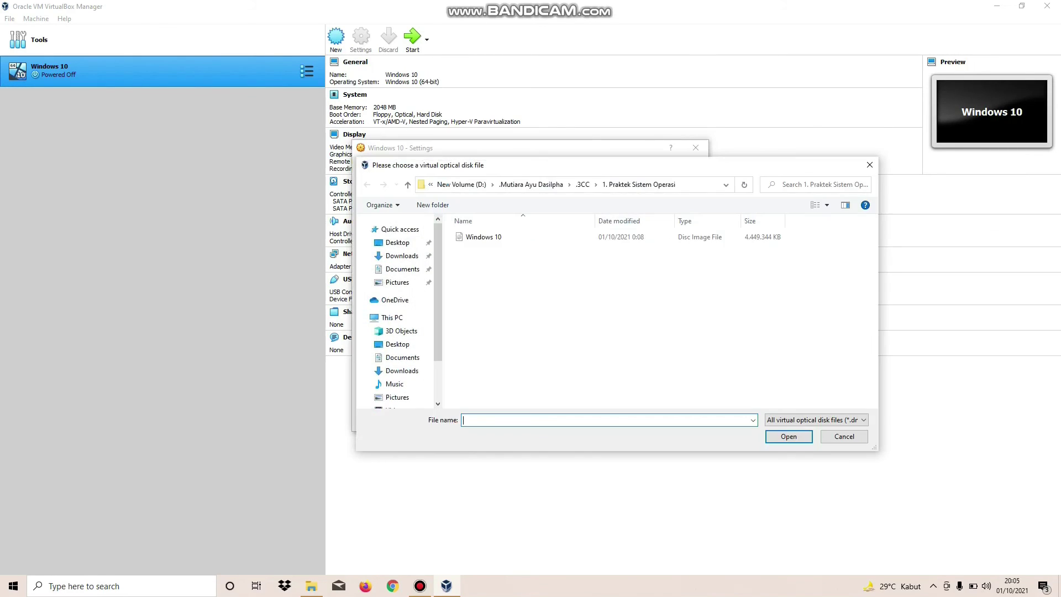
{"action": "left_click", "coordinate": [618, 238]}
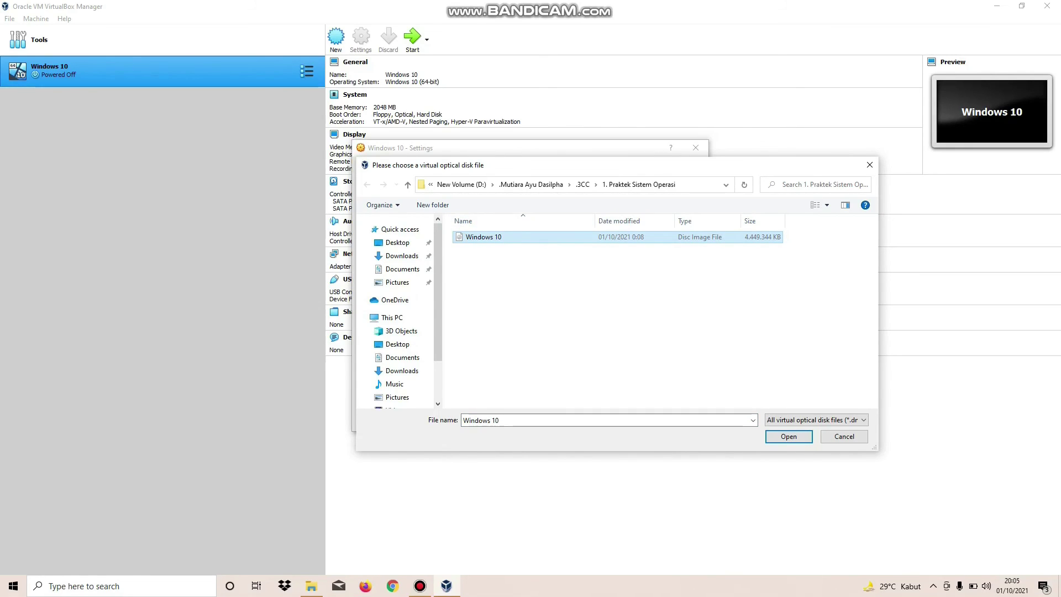
{"action": "double_click", "coordinate": [557, 237]}
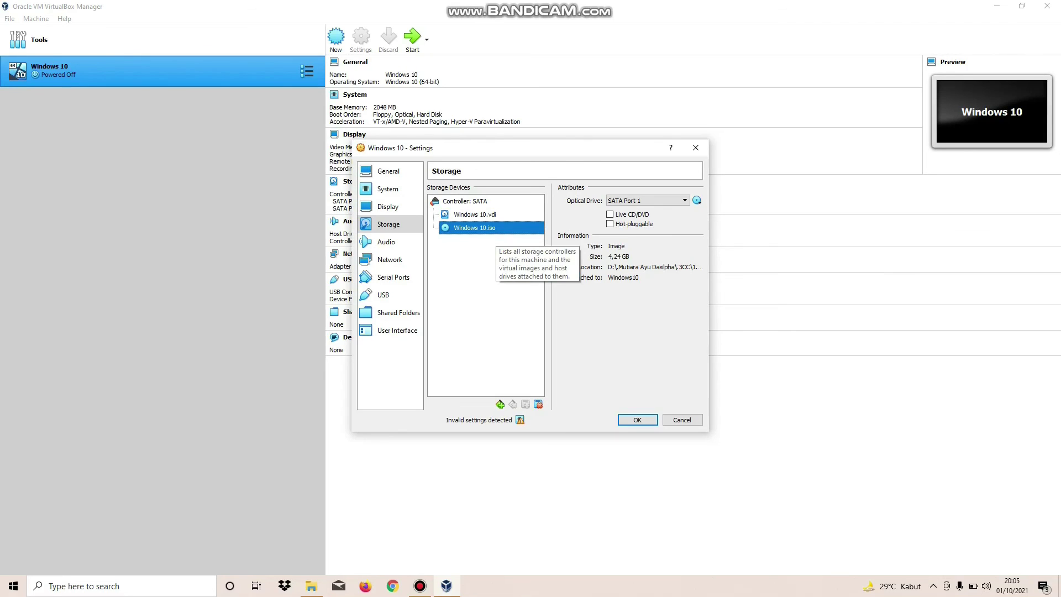
{"action": "key", "text": "Return"}
Review the Windows 10 machine's audio settings, all four network adapters and the USB controller settings.
{"action": "left_click", "coordinate": [361, 39]}
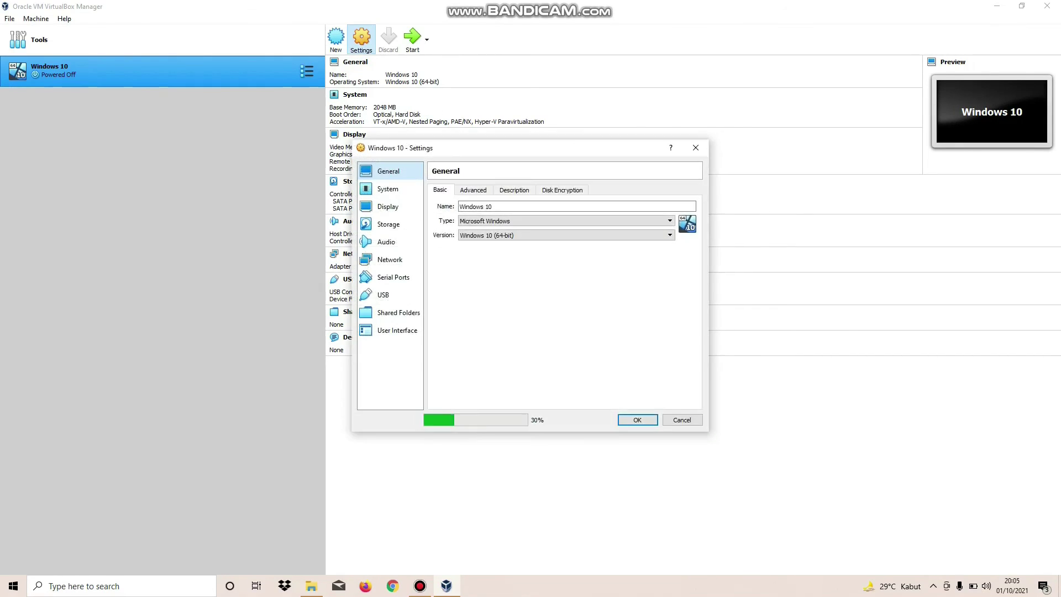
{"action": "left_click", "coordinate": [386, 242]}
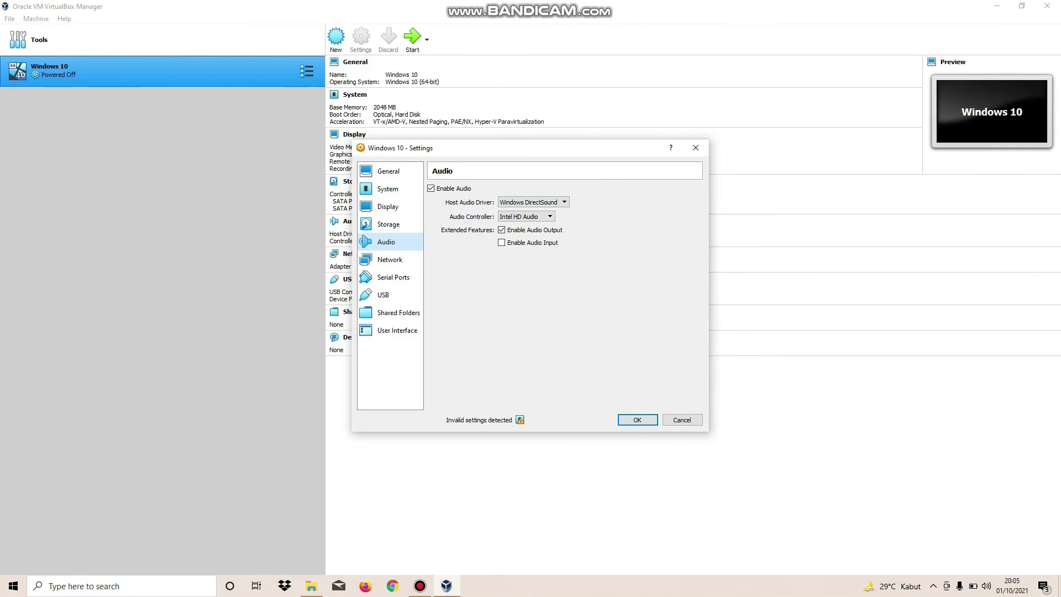
{"action": "left_click", "coordinate": [390, 260]}
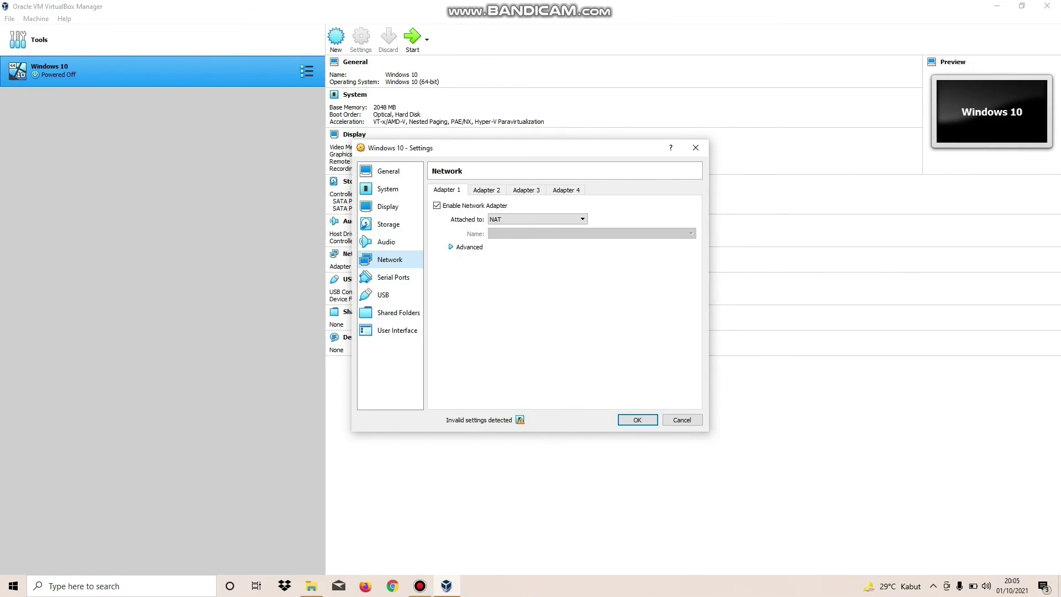
{"action": "left_click", "coordinate": [486, 190]}
{"action": "left_click", "coordinate": [526, 190]}
{"action": "left_click", "coordinate": [566, 190]}
{"action": "left_click", "coordinate": [447, 191]}
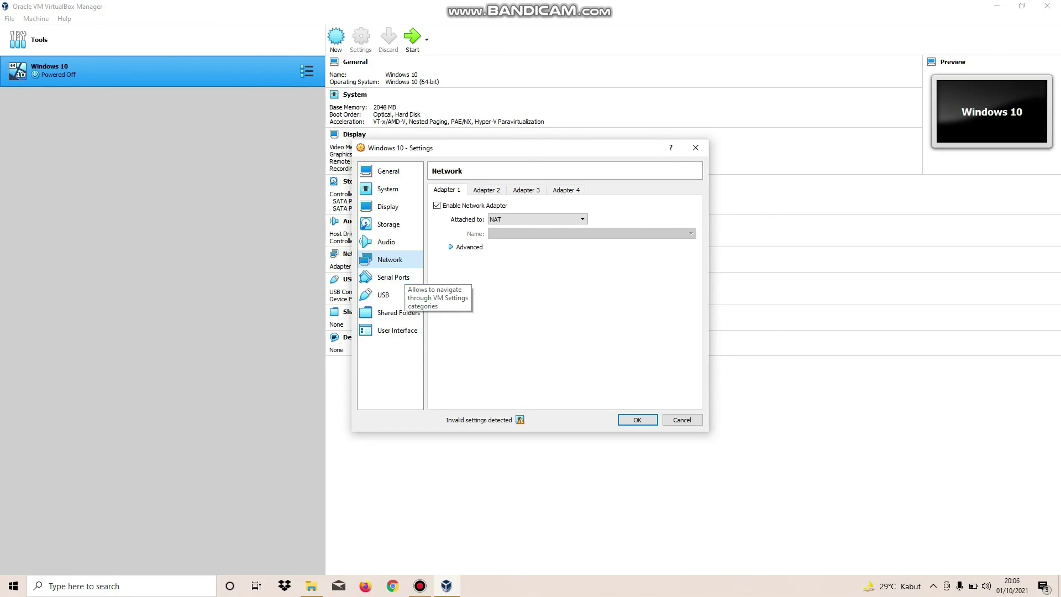
{"action": "left_click", "coordinate": [399, 295]}
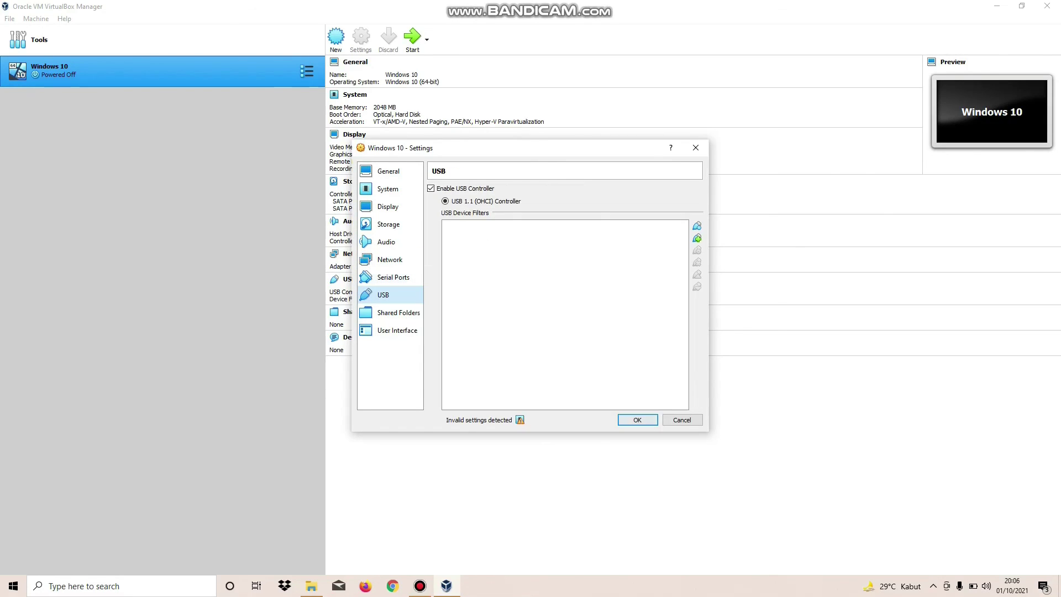
{"action": "left_click", "coordinate": [638, 421]}
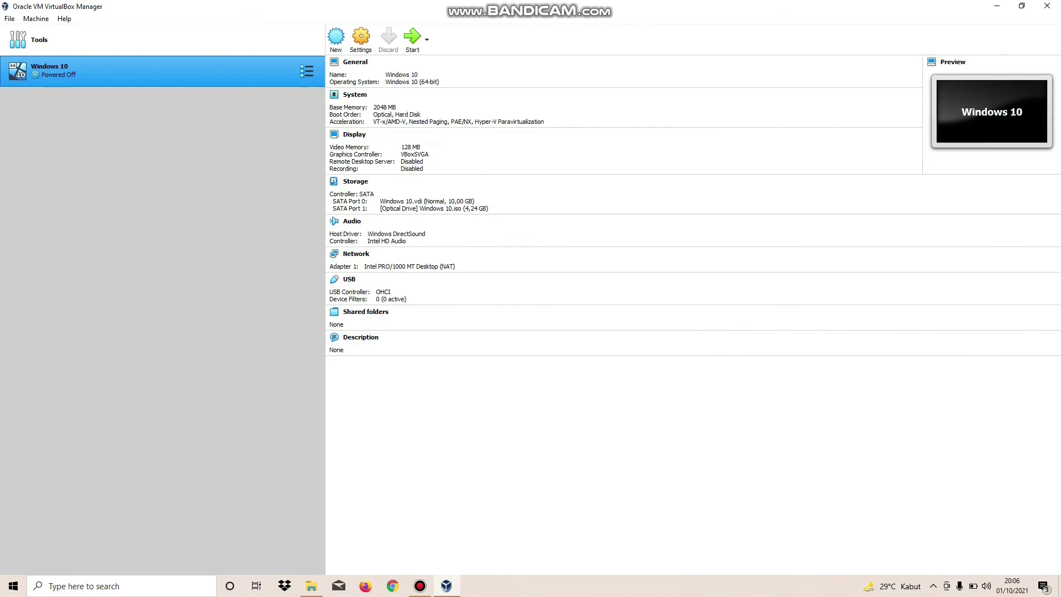
Start the Windows 10 virtual machine and accept English (United States) language and format with the US keyboard in Windows Setup.
{"action": "left_click", "coordinate": [413, 39]}
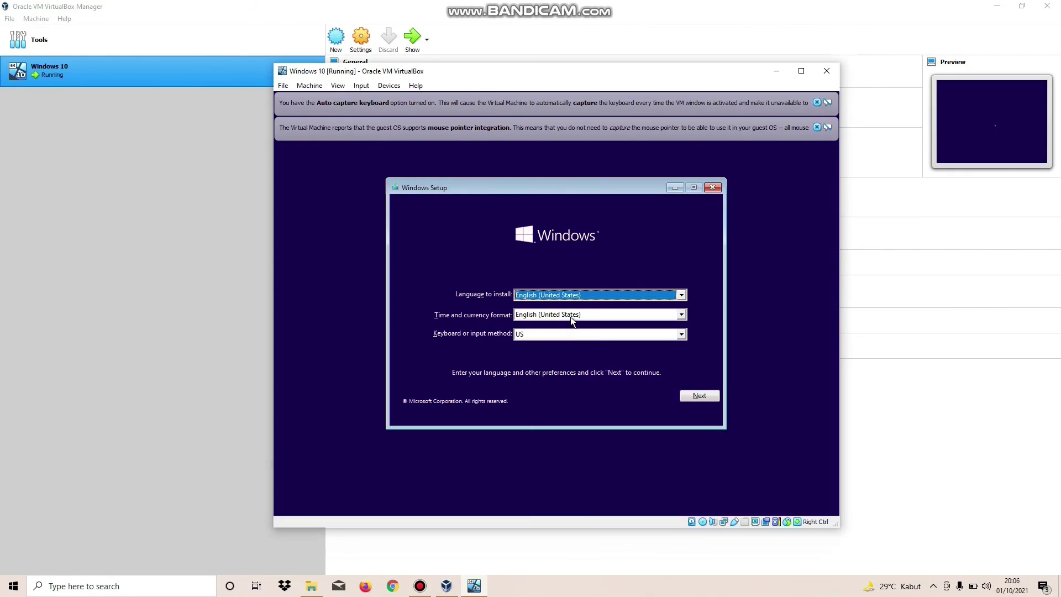
{"action": "left_click", "coordinate": [694, 397]}
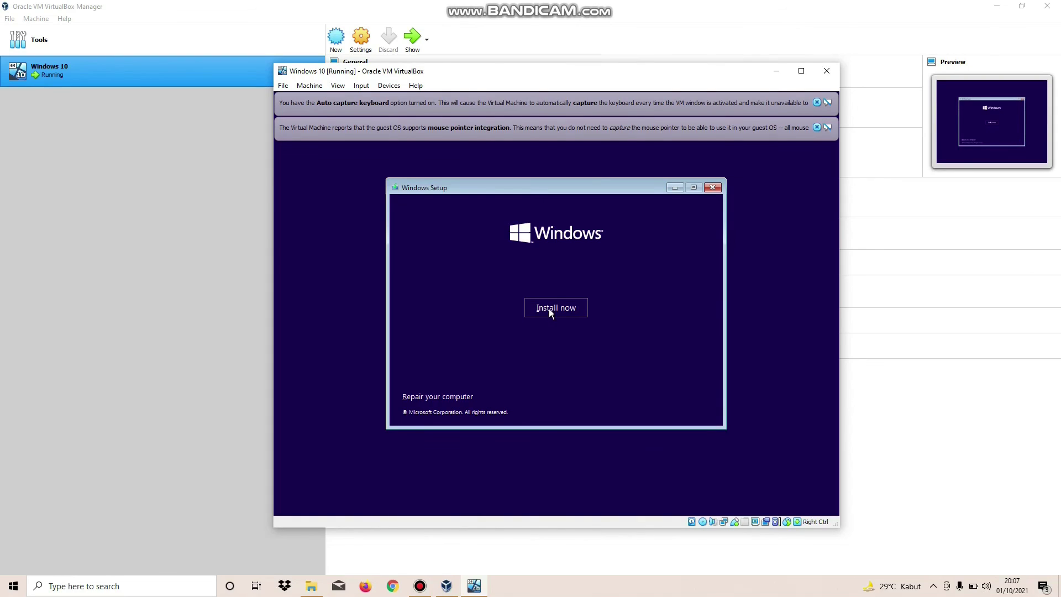